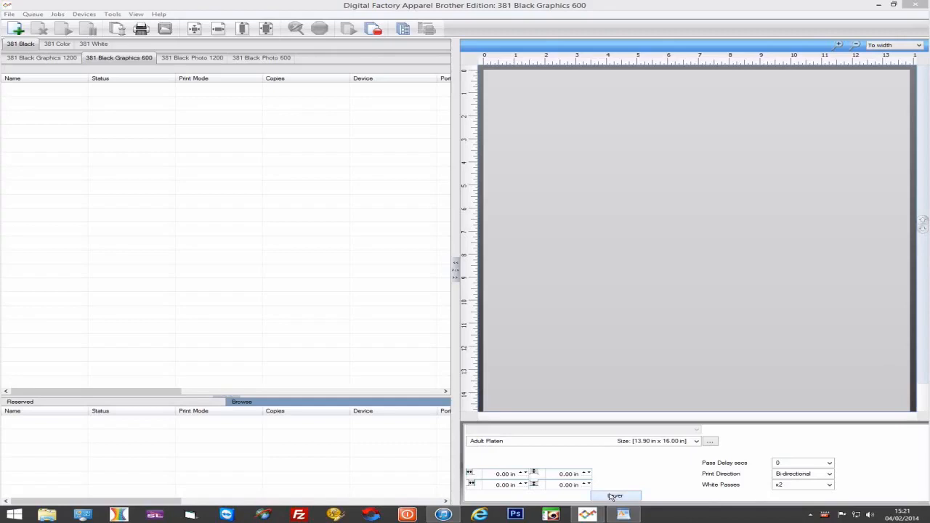
- Open the layer profile of the 381 Black Graphics 600 queue and show its bitmap processing options
left_click(611, 495)
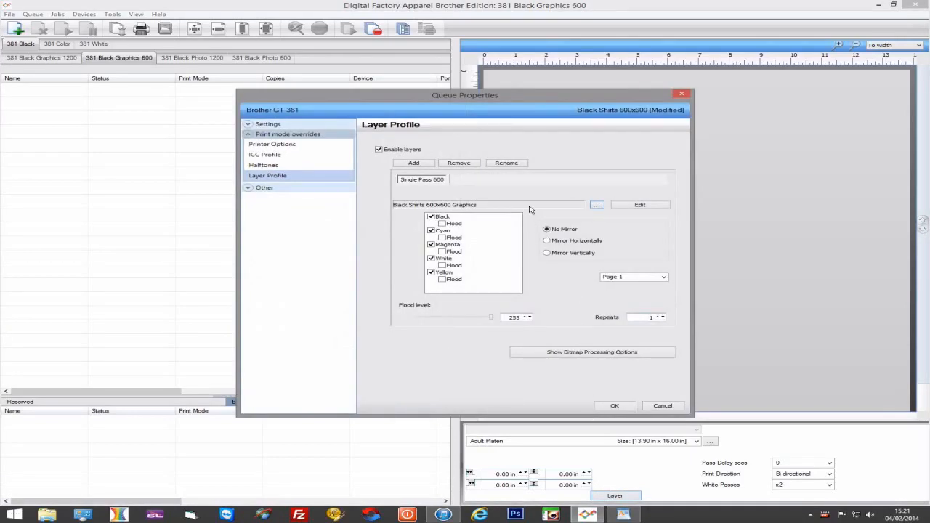
left_click_drag(558, 95, 352, 103)
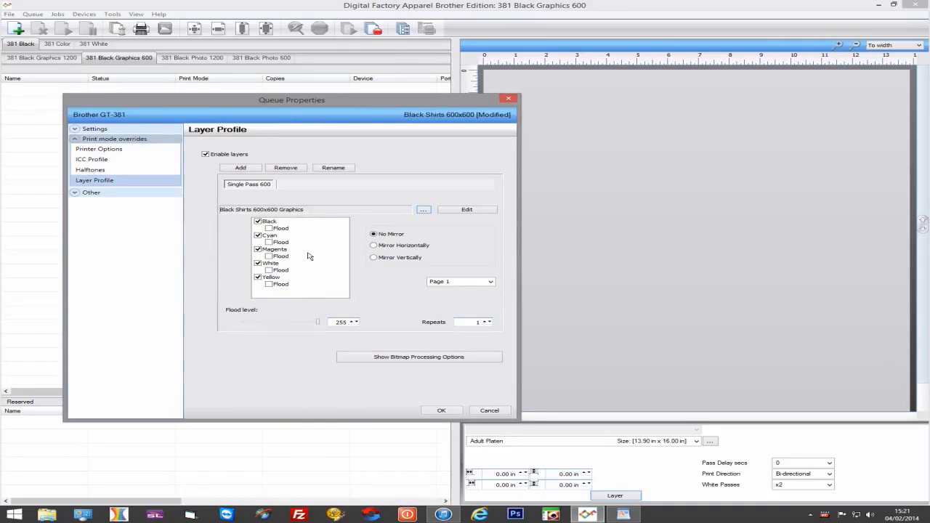
left_click(440, 355)
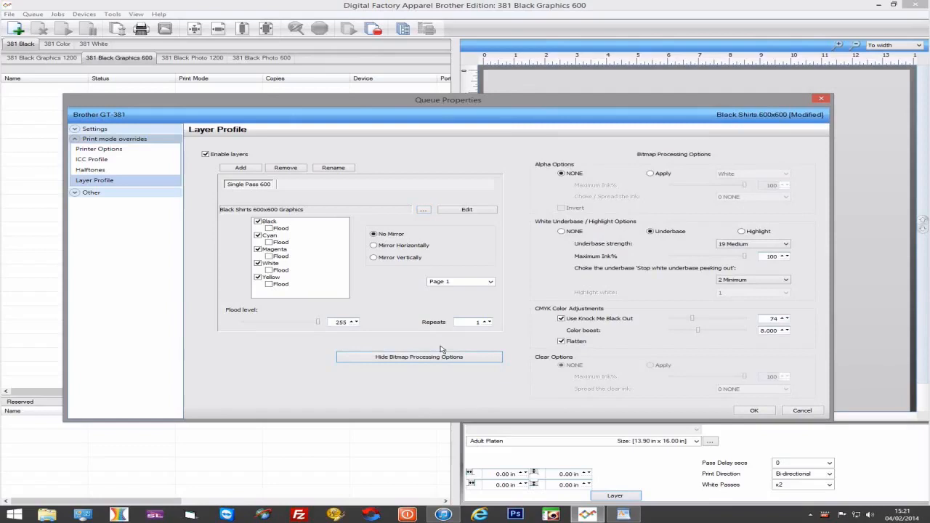
- Try the Highlight option, return to Underbase, and set the underbase choke to 2 Minimum
left_click(755, 234)
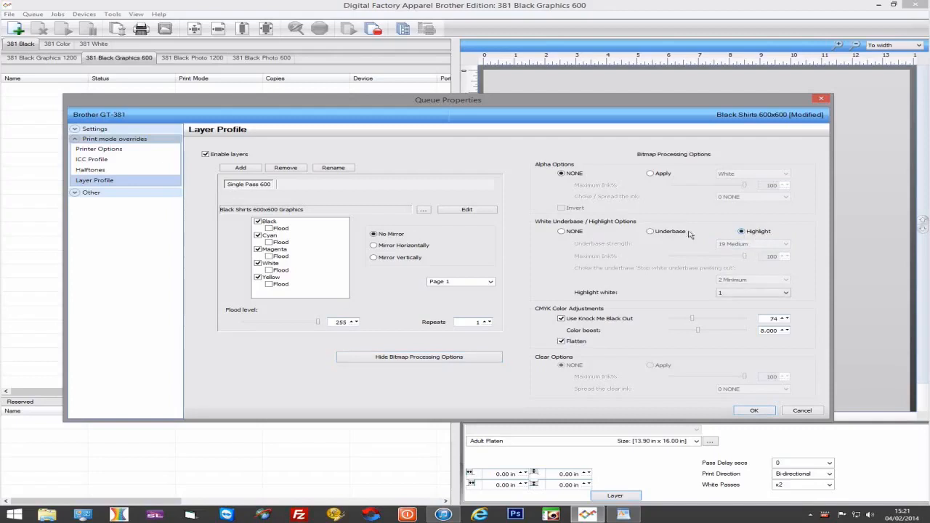
left_click(651, 231)
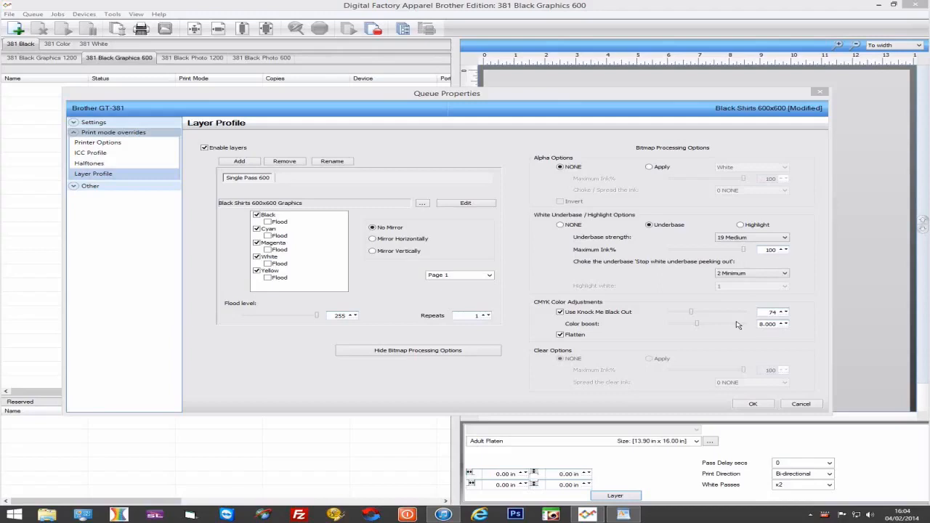
left_click(750, 275)
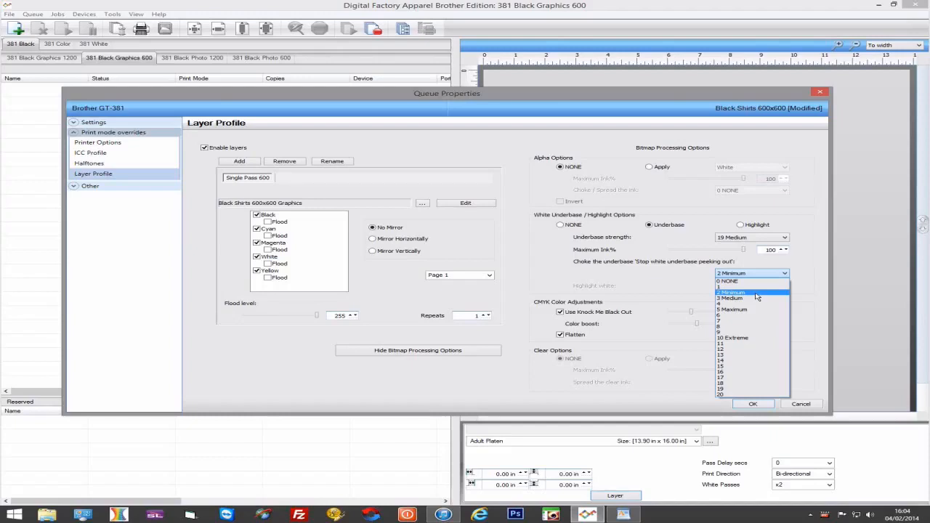
left_click(755, 293)
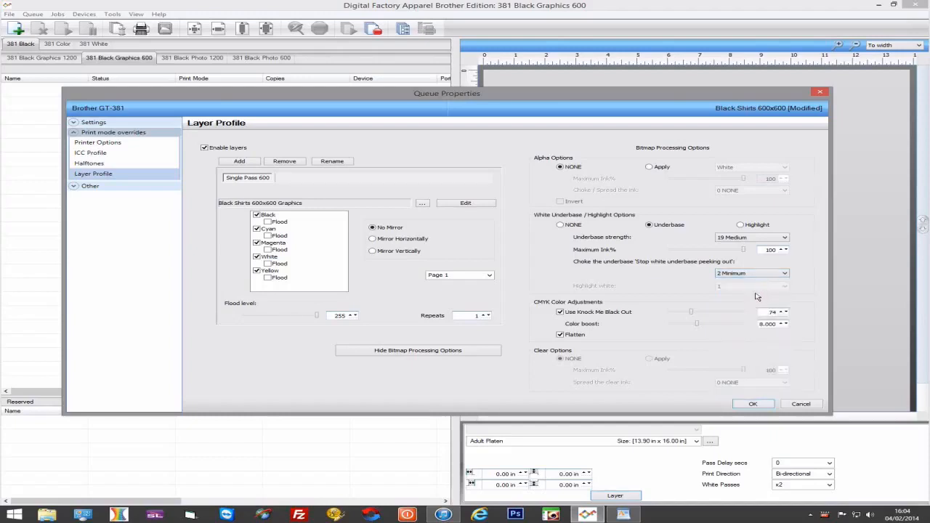
- Keep the underbase maximum ink at 100%, accept the queue properties, and set White Passes to x2
mouse_move(743, 250)
left_mouse_down()
mouse_move(721, 253)
mouse_move(753, 256)
left_mouse_up()
left_click(755, 404)
left_click(794, 487)
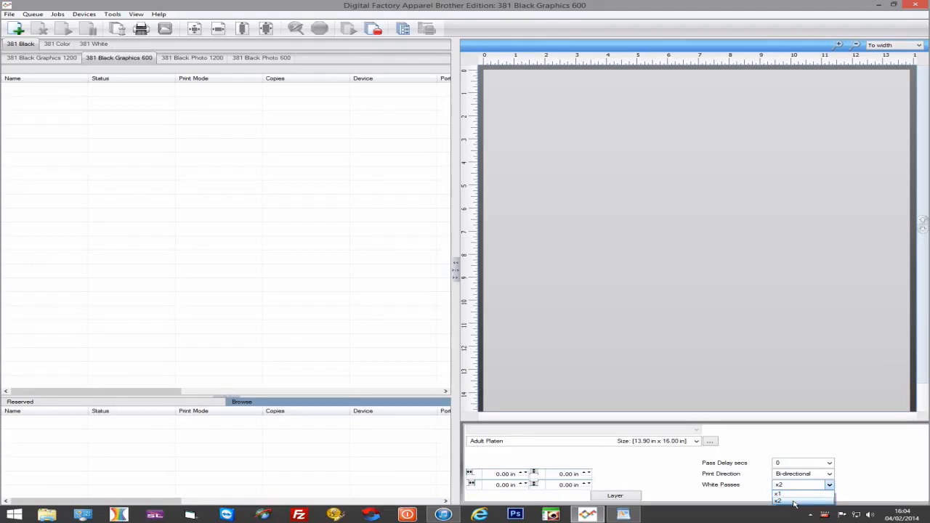
left_click(794, 500)
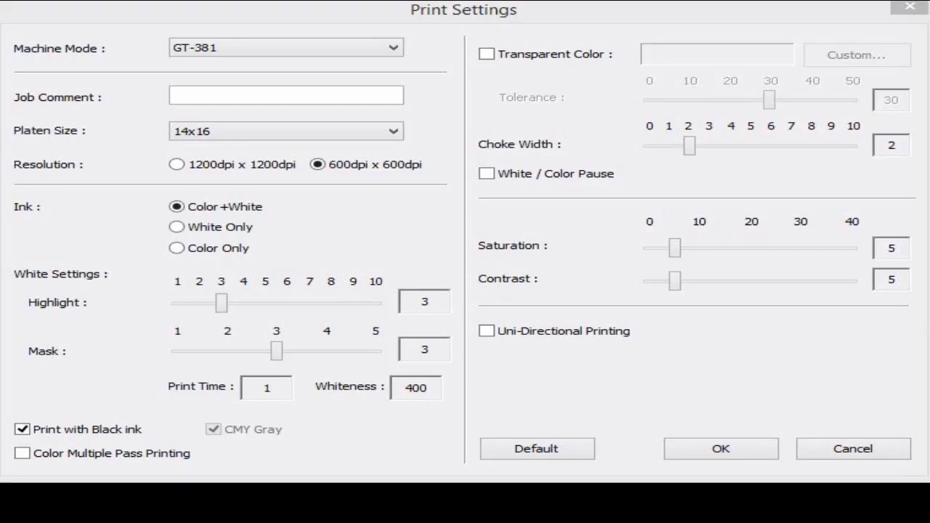
- Set the white Highlight level to 6 in the GT-381 Print Settings
left_click(221, 302)
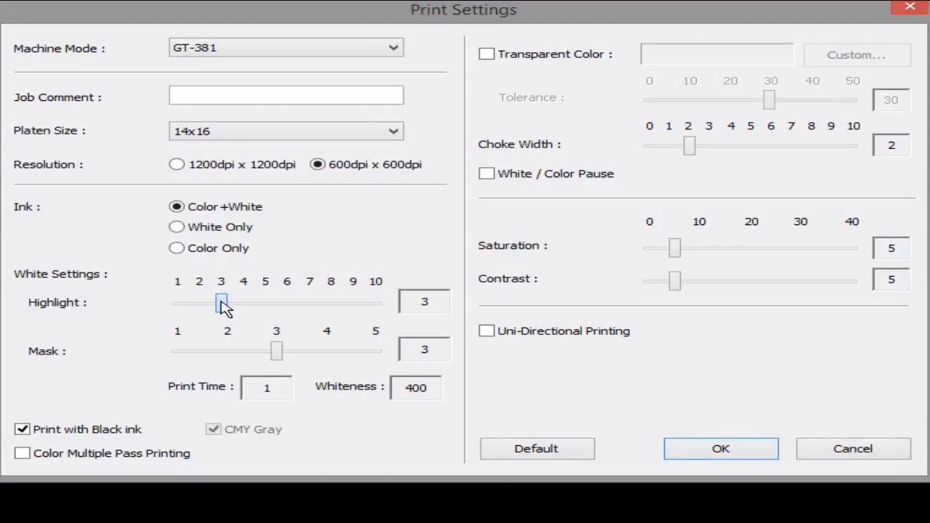
mouse_move(223, 307)
left_mouse_down()
mouse_move(208, 309)
mouse_move(220, 307)
left_mouse_up()
left_click_drag(221, 308, 290, 315)
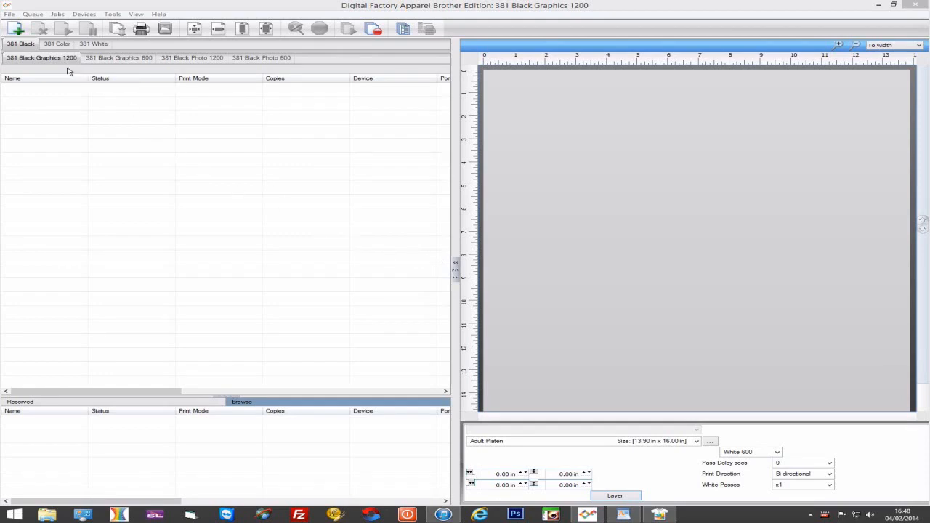
- Review the White 600 and White-Color 1200 layers of the 381 Black Graphics 1200 queue, including the latter's bitmap processing options
left_click(615, 496)
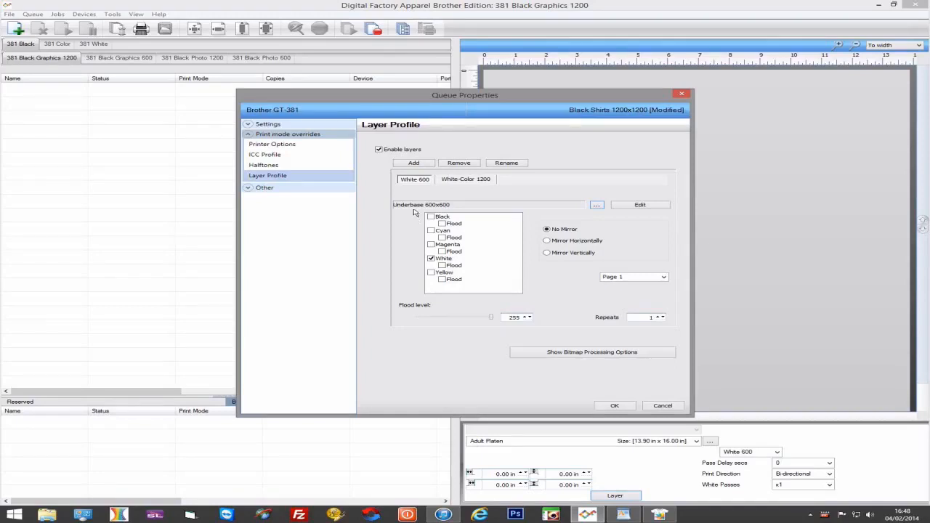
left_click(412, 184)
left_click(462, 181)
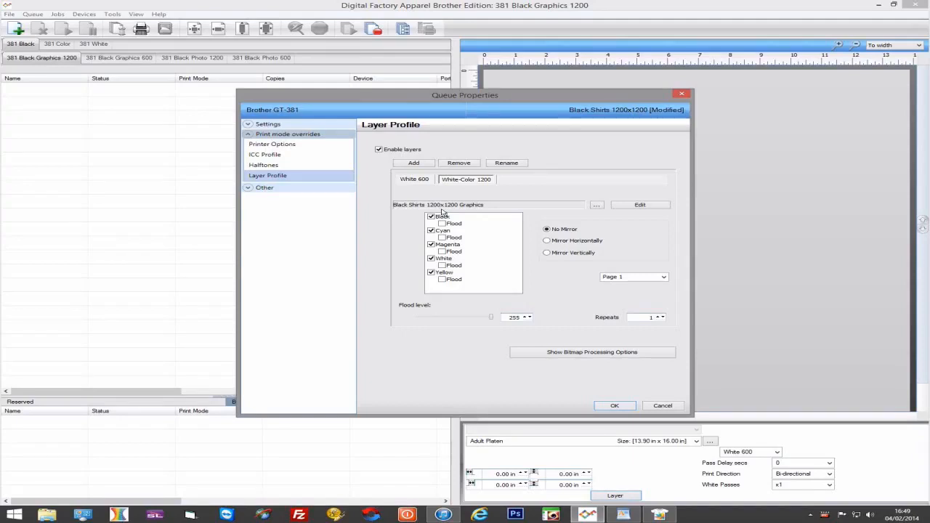
left_click(590, 353)
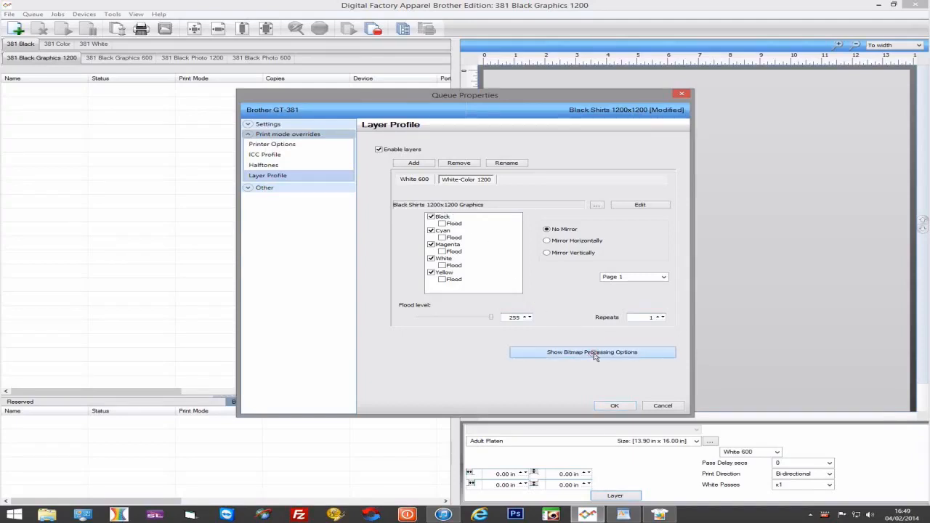
left_click_drag(634, 98, 478, 108)
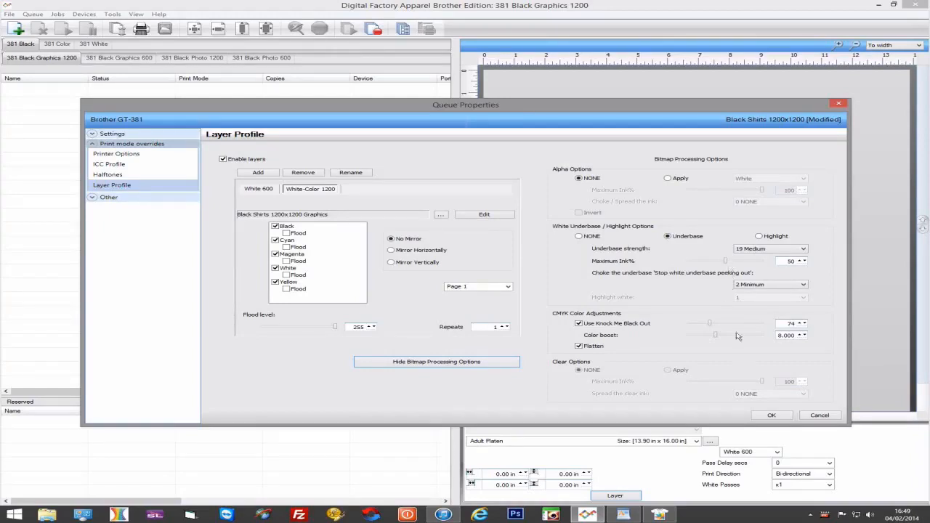
- Accept the layer profile, set White Passes to x1, and choose the White-Color 1200 layer
left_click(772, 416)
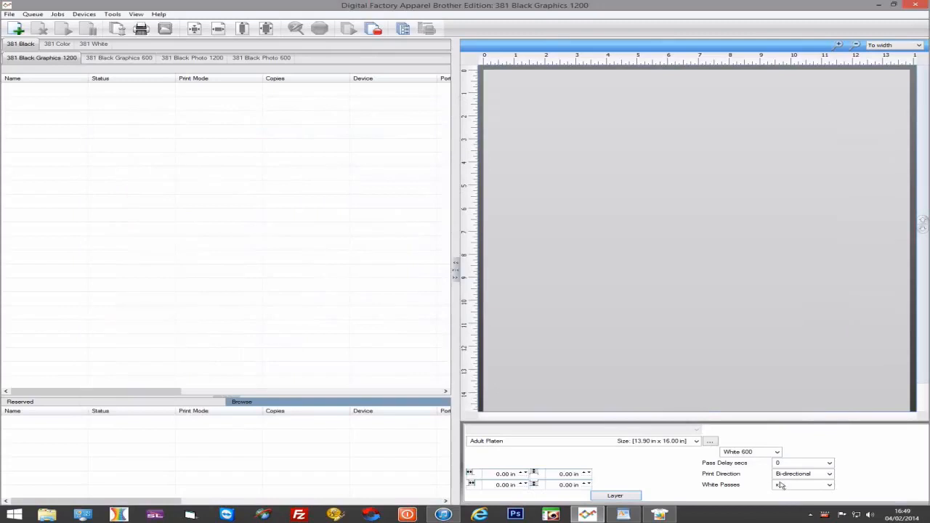
left_click(787, 487)
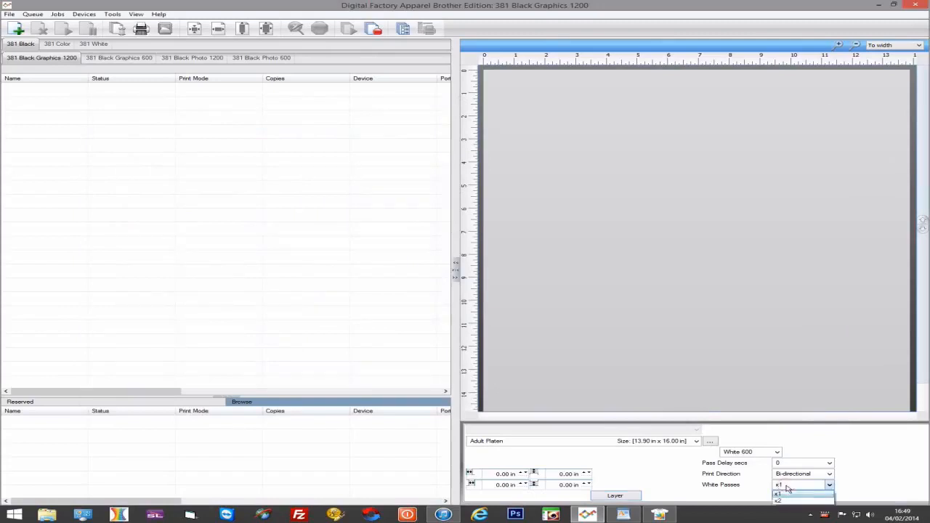
left_click(786, 492)
left_click(763, 451)
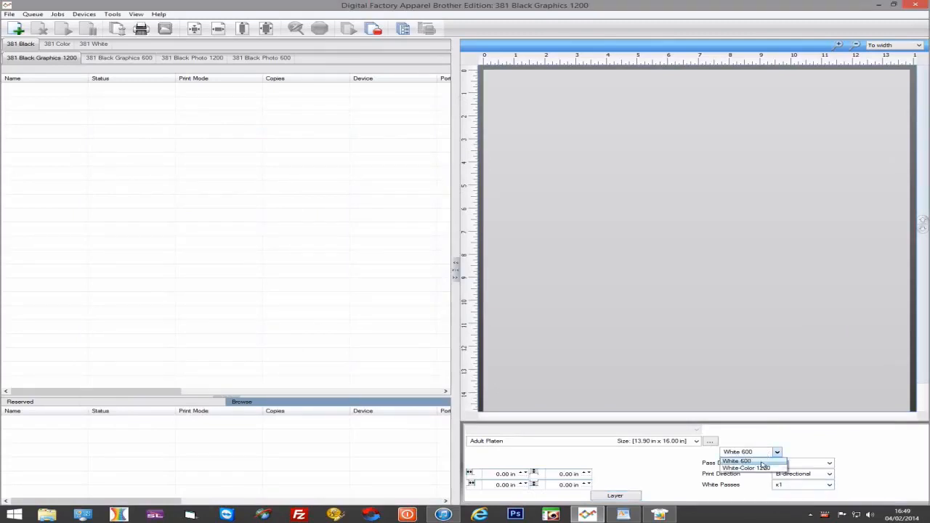
left_click(762, 467)
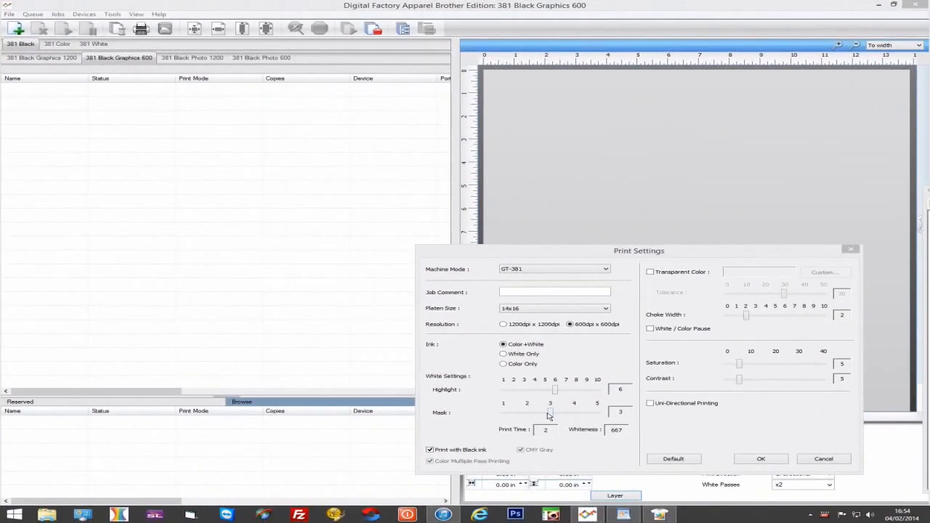
- Try the white Mask slider in the Print Settings and switch back to the Digital Factory window
mouse_move(549, 415)
left_mouse_down()
mouse_move(534, 417)
mouse_move(574, 417)
mouse_move(562, 416)
left_mouse_up()
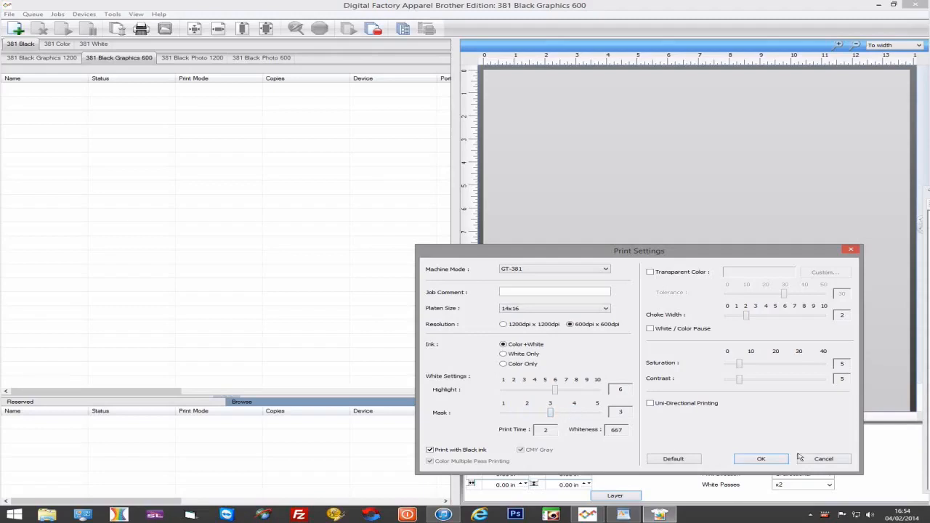
left_click(866, 487)
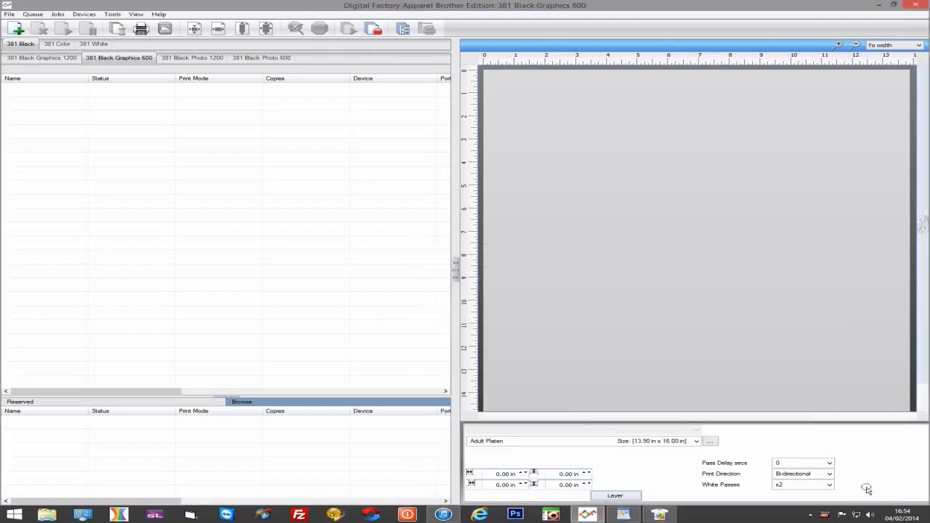
- Show the bitmap processing options of the 381 Black Graphics 600 layer profile and open the underbase strength choices
left_click(628, 497)
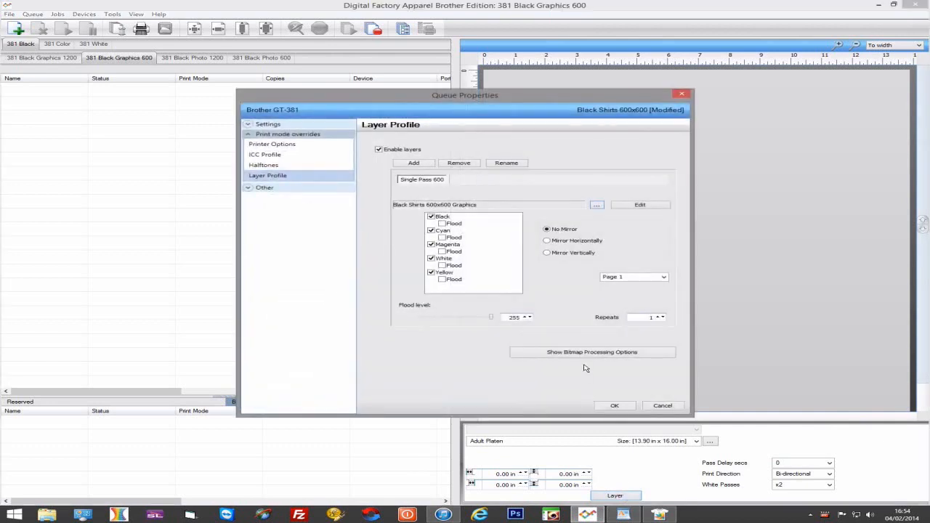
left_click(590, 353)
left_click_drag(651, 102, 486, 127)
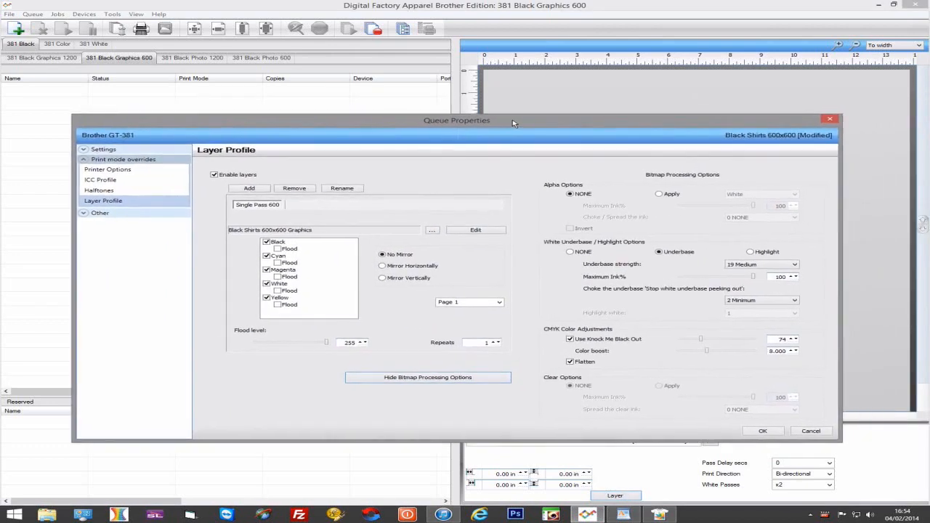
left_click(758, 266)
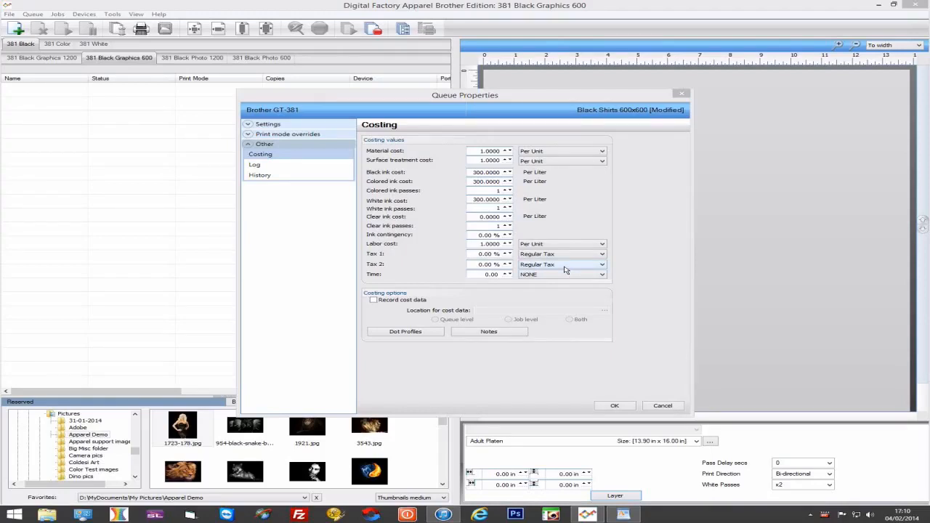
- Set the white ink passes to 8 in the queue's costing values and accept the properties
left_click(506, 207)
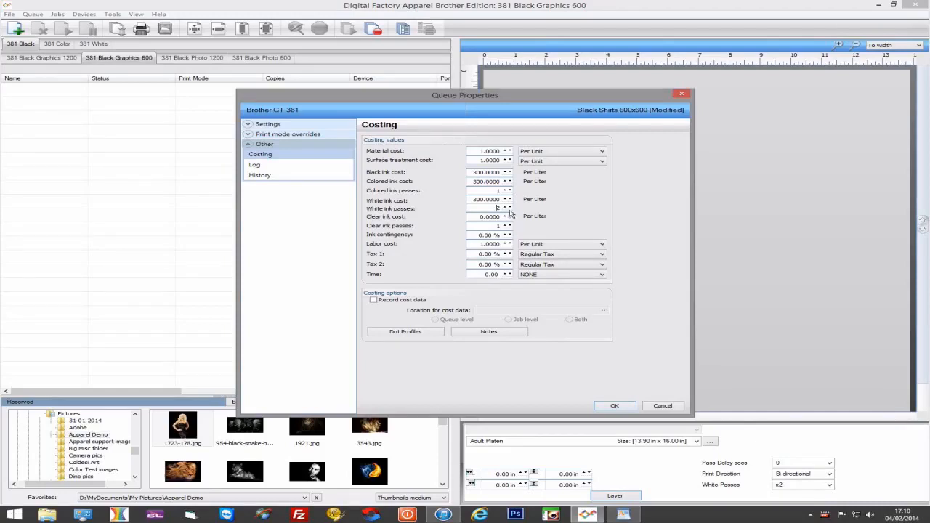
left_click(506, 207)
left_click(506, 207)
left_click(507, 207)
left_click(507, 207)
left_click(507, 207)
left_click(507, 207)
left_click(623, 406)
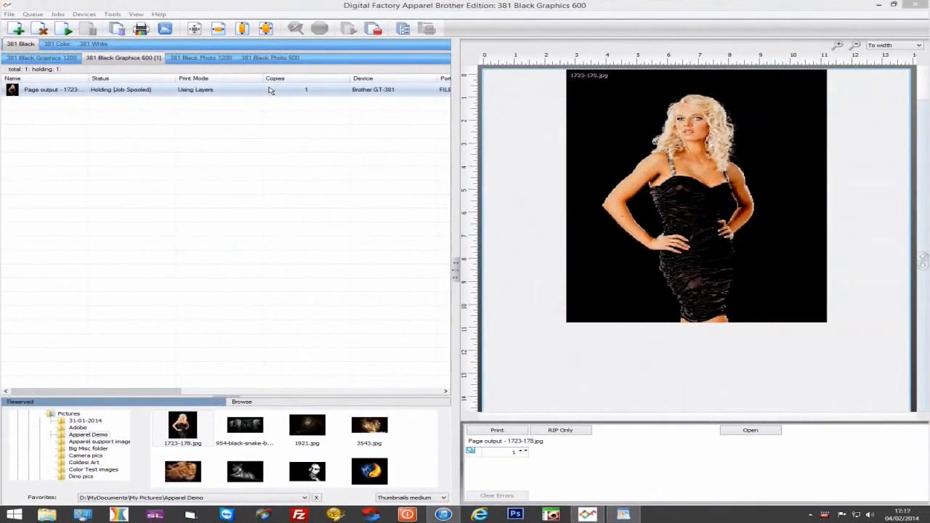
- Open the job ticket properties of the spooled 1723-178.jpg job and display its costs
right_click(269, 93)
mouse_move(289, 98)
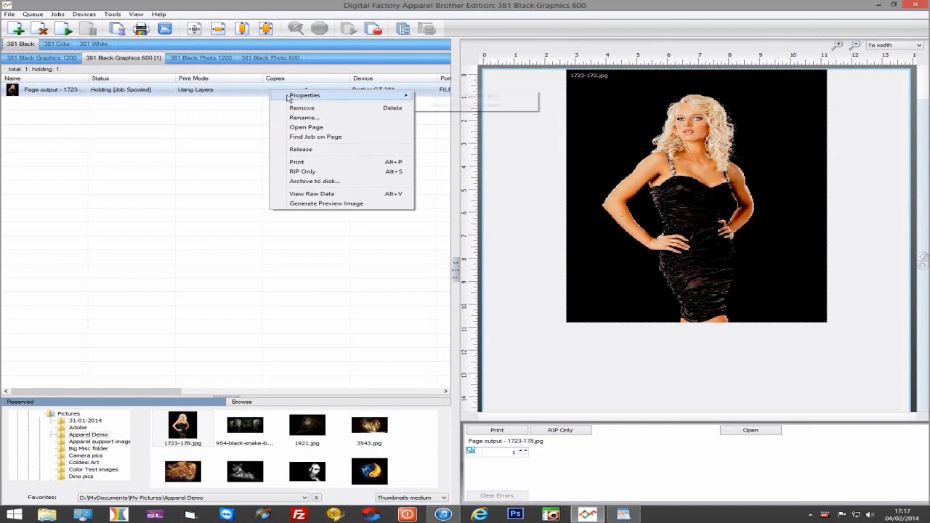
left_click(434, 105)
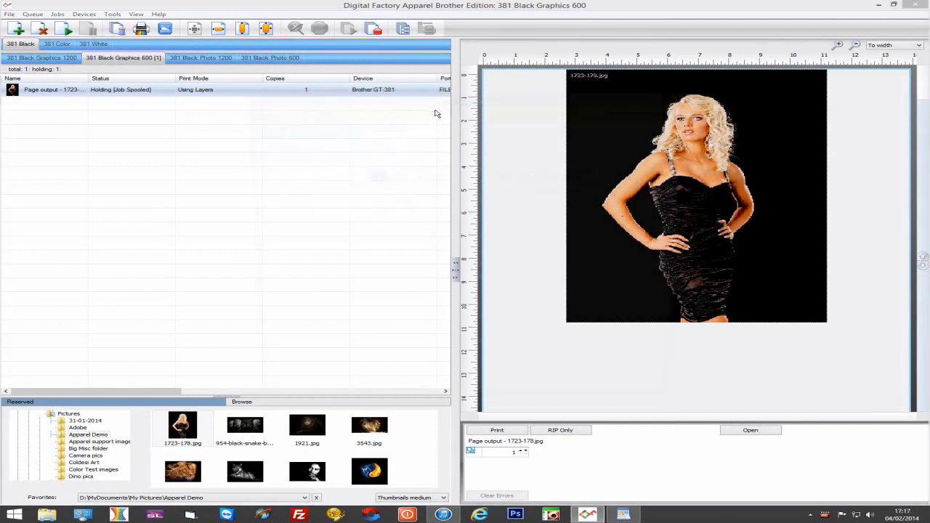
left_click(265, 157)
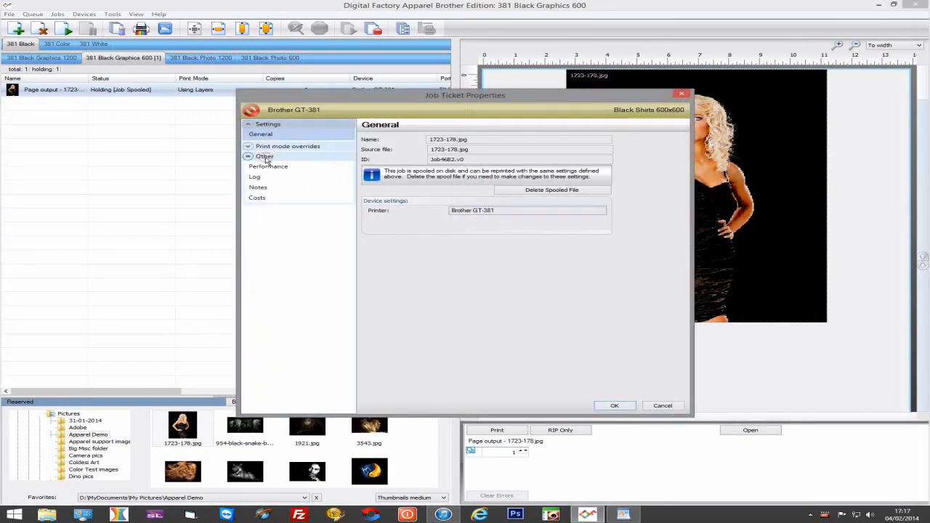
left_click(259, 199)
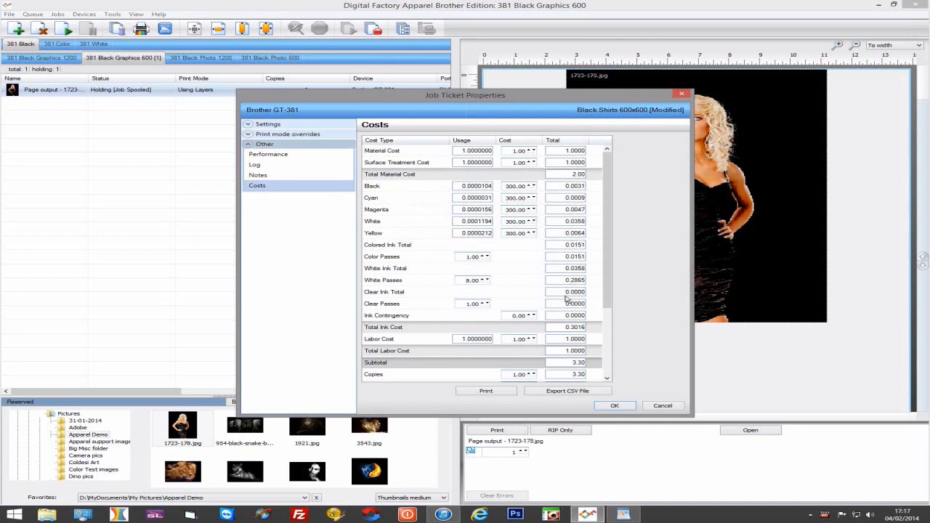
- Examine the white passes, their total cost, and the white ink usage in the job's cost table
double_click(472, 280)
left_click(574, 282)
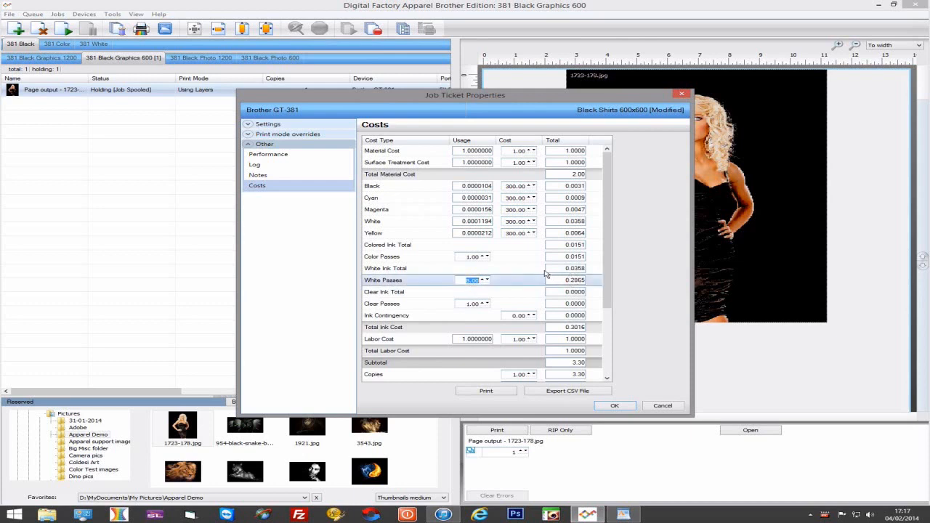
left_click(380, 223)
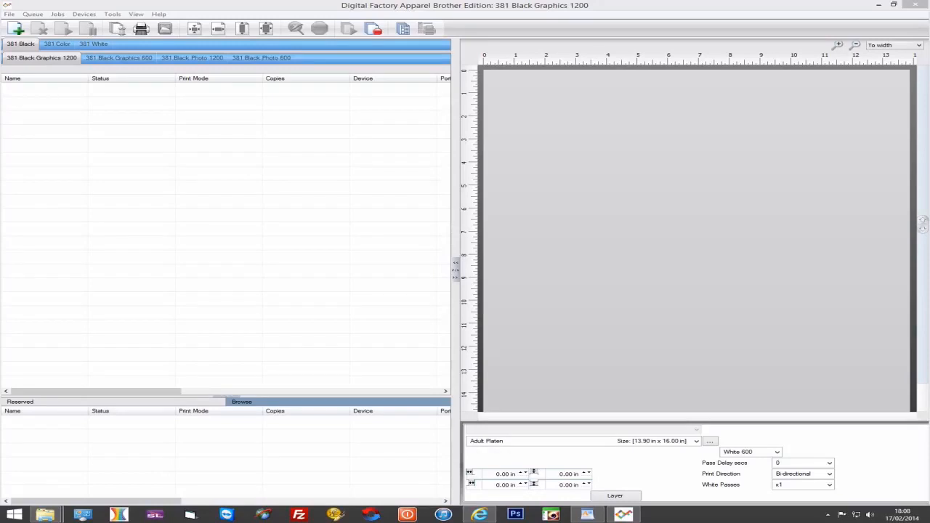
- Switch to the Queues folder in File Explorer, reveal its full path, and select Brother 1200dpi SinglePass.quepmzpak
left_click(878, 6)
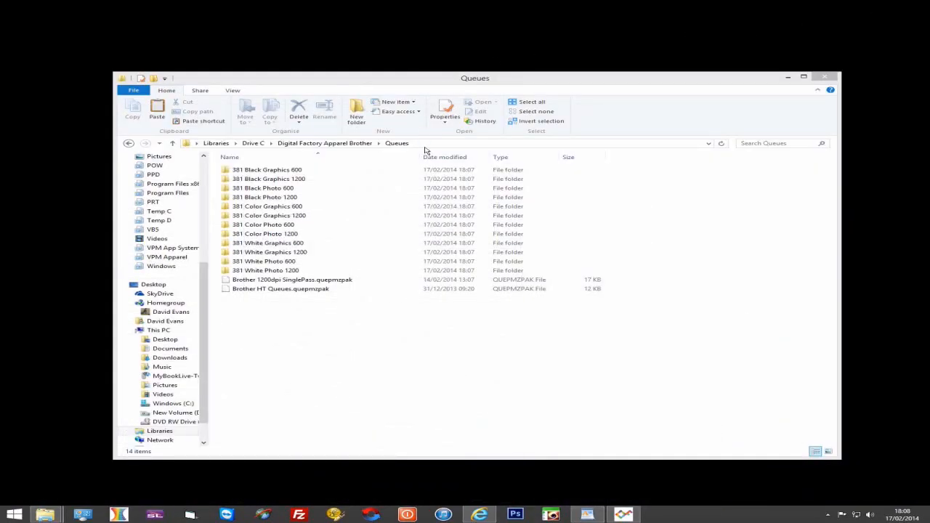
left_click(426, 144)
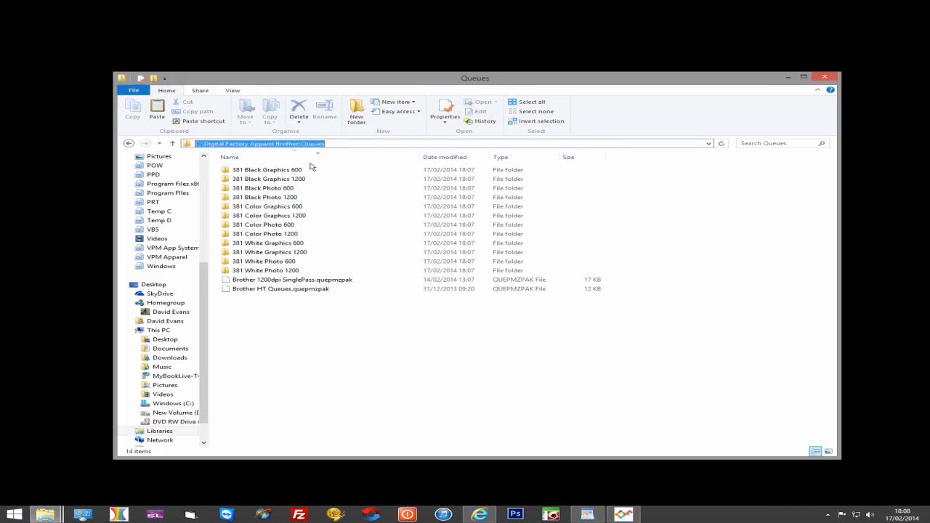
left_click(303, 281)
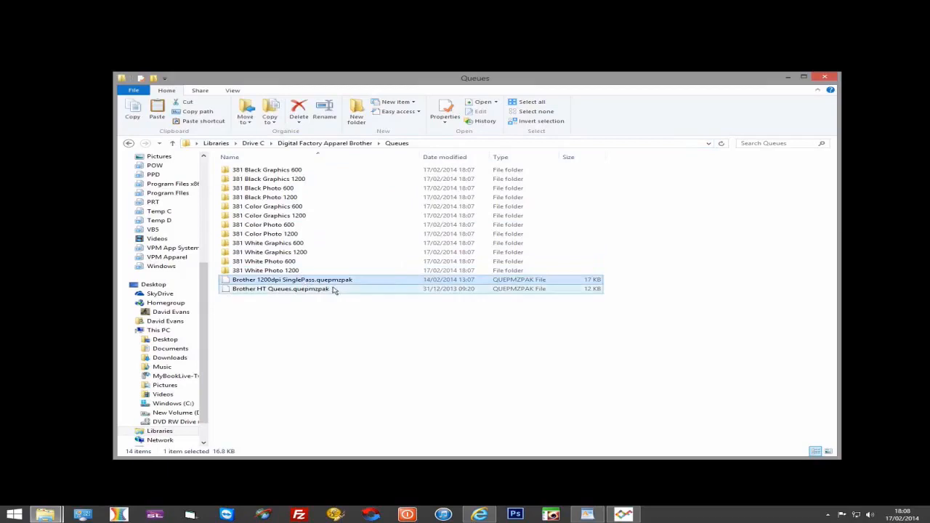
- Install Brother HT Queues.quepmzpak from the Queues folder into Digital Factory Apparel Brother Edition, accepting that existing queues are overwritten
left_click(320, 291)
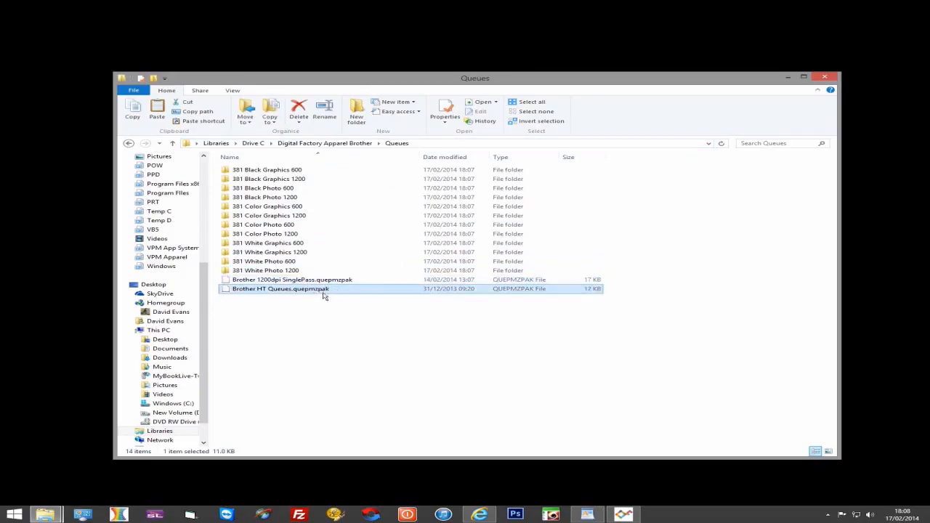
left_click(623, 515)
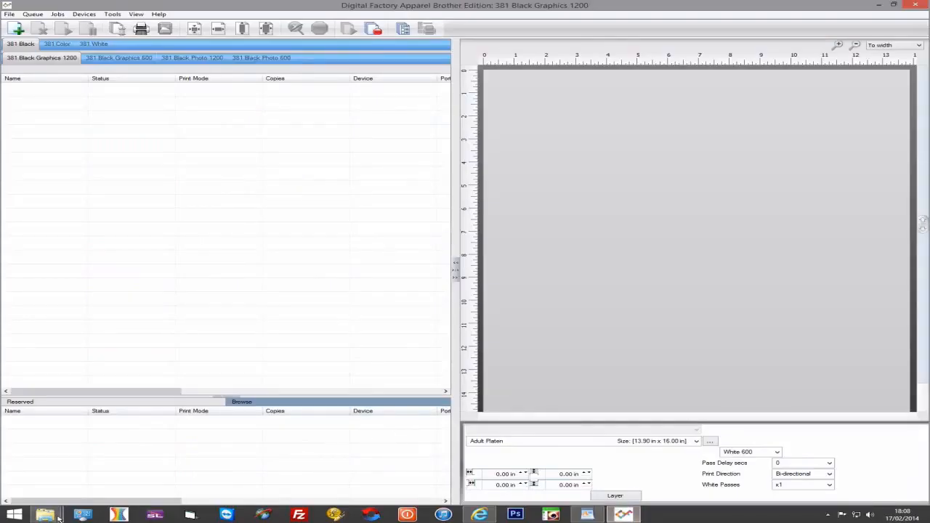
mouse_move(46, 513)
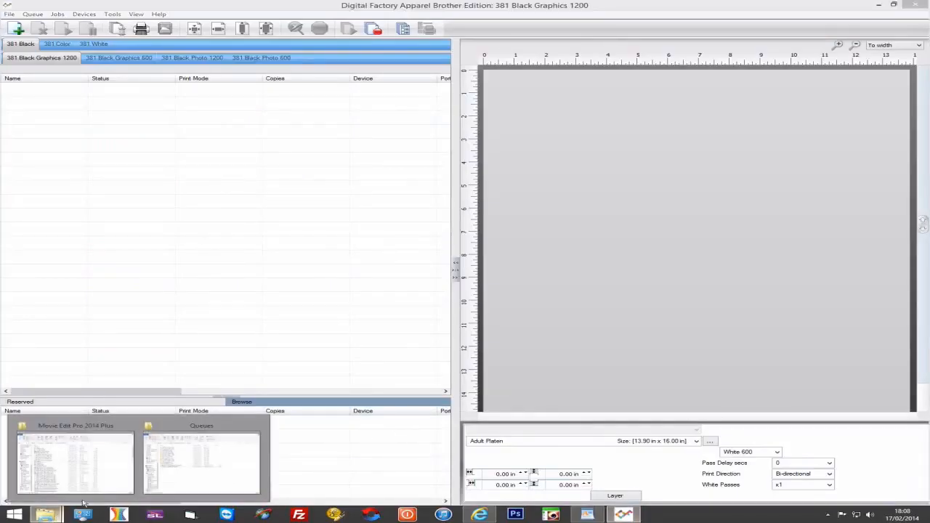
left_click(166, 475)
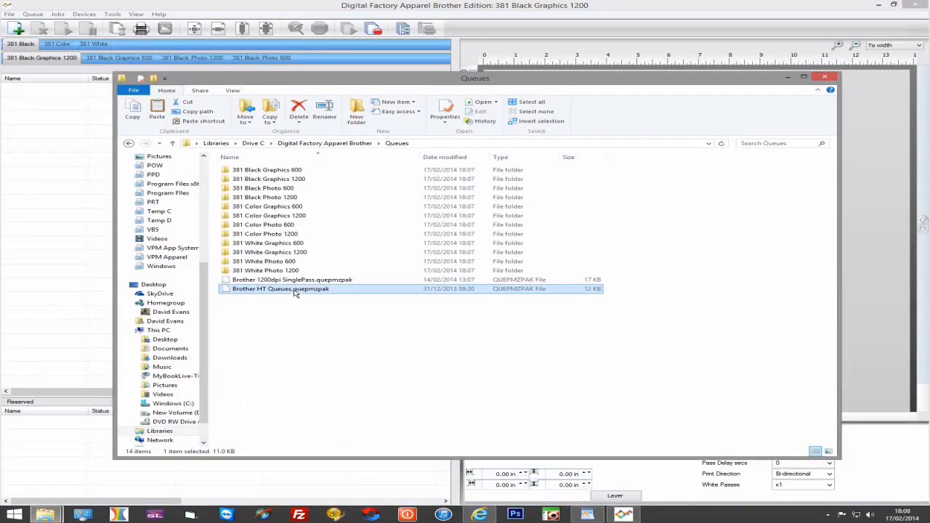
left_click(81, 266)
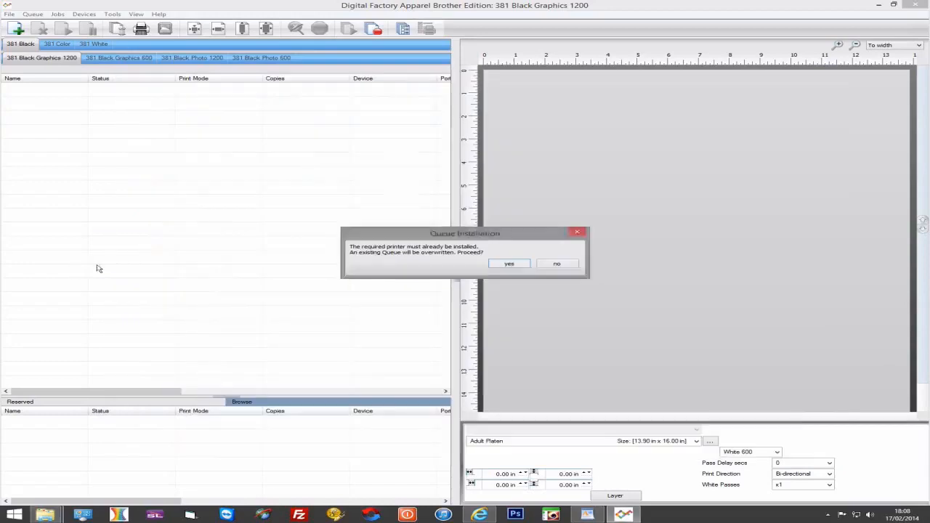
left_click(477, 283)
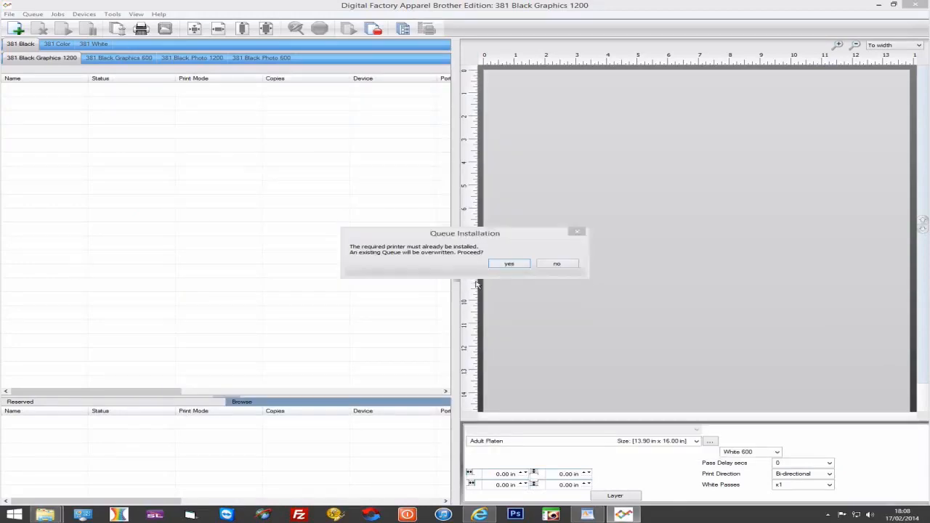
left_click(510, 264)
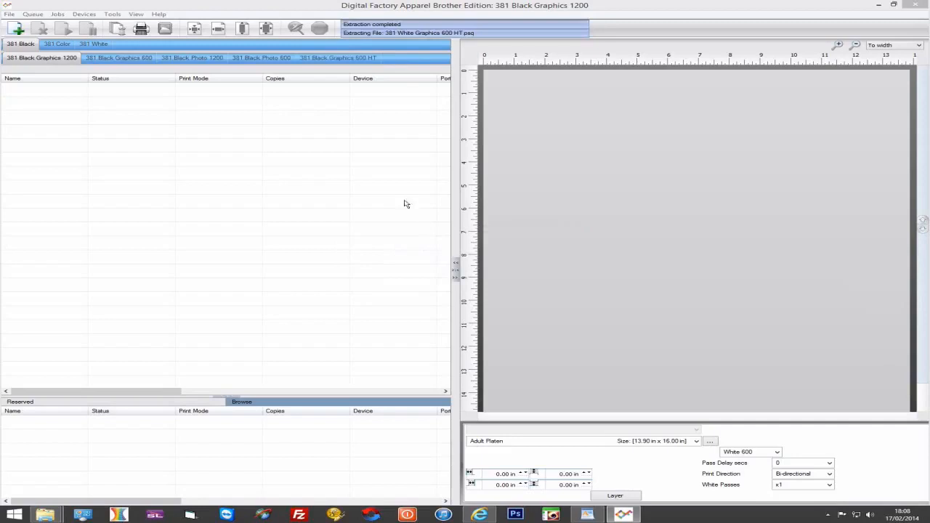
- View the Graphics 600 HT queue in each of the 381 Black, 381 Color and 381 White groups
left_click(335, 61)
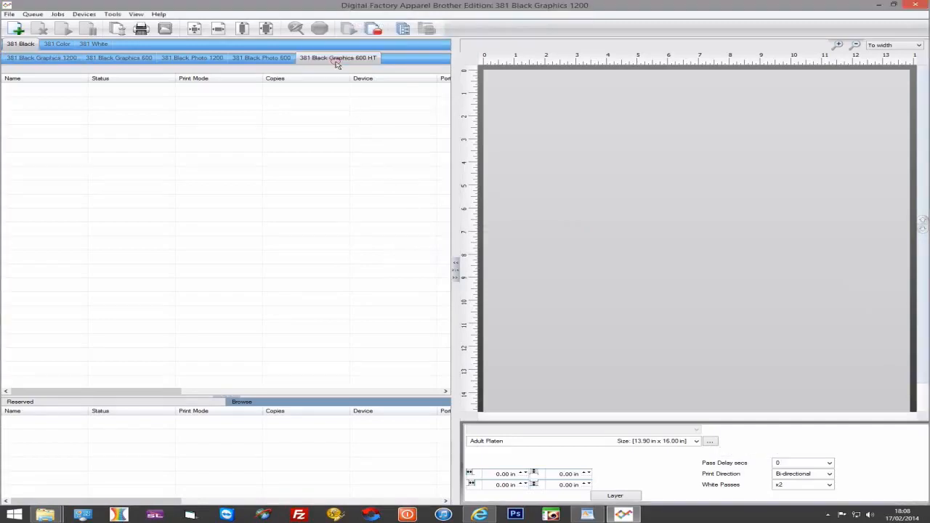
left_click(58, 46)
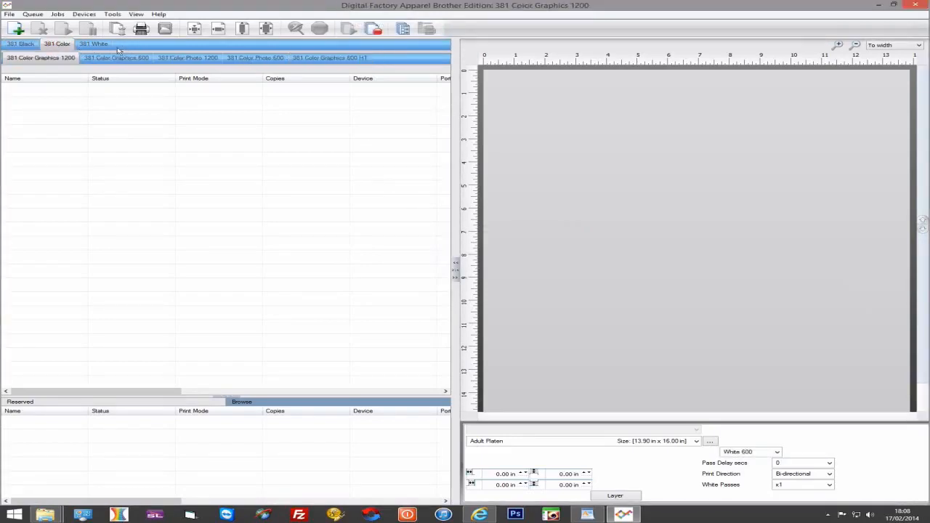
left_click(331, 59)
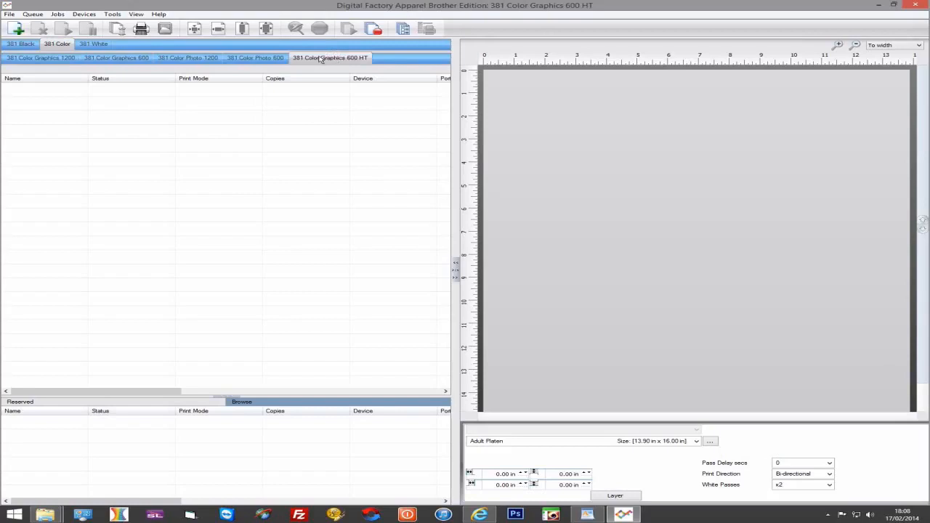
left_click(89, 45)
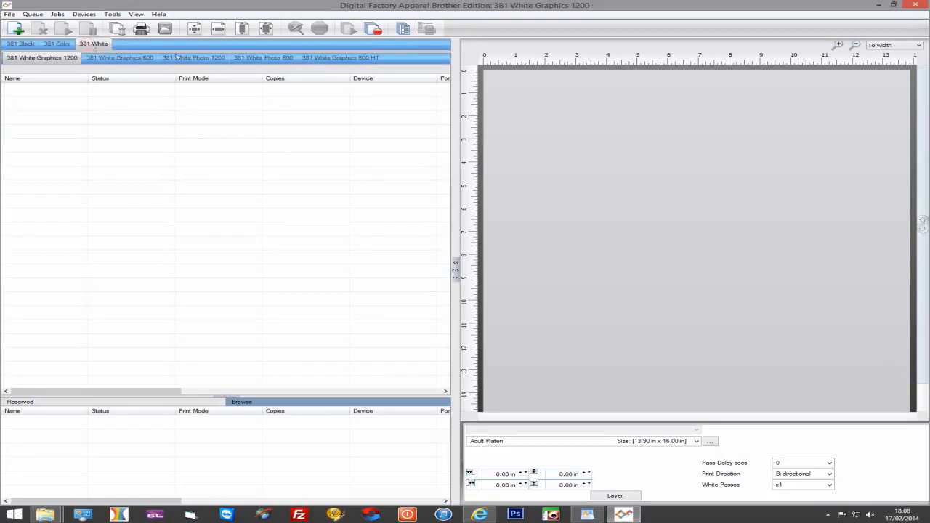
left_click(341, 60)
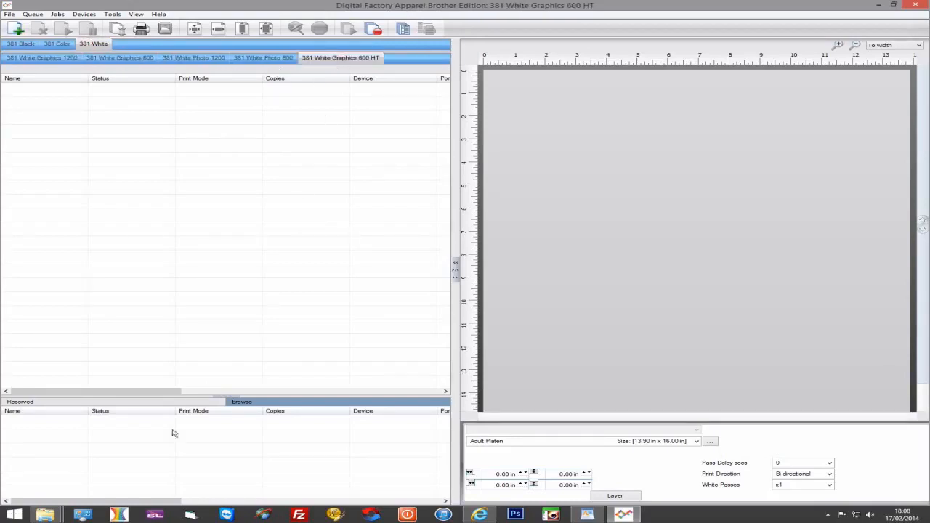
- Install Brother 1200dpi SinglePass.quepmzpak from the Queues folder into the print application, accepting that existing queues are overwritten
mouse_move(76, 500)
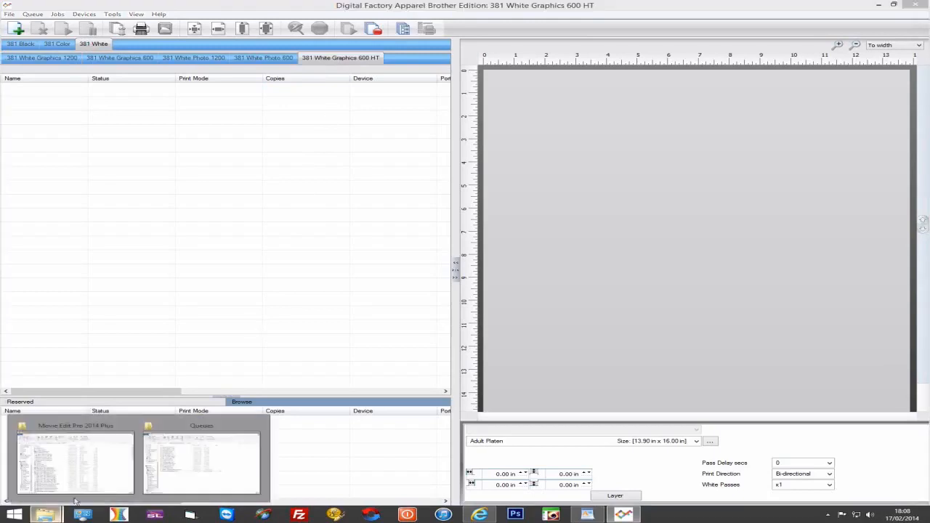
left_click(182, 465)
left_click(325, 309)
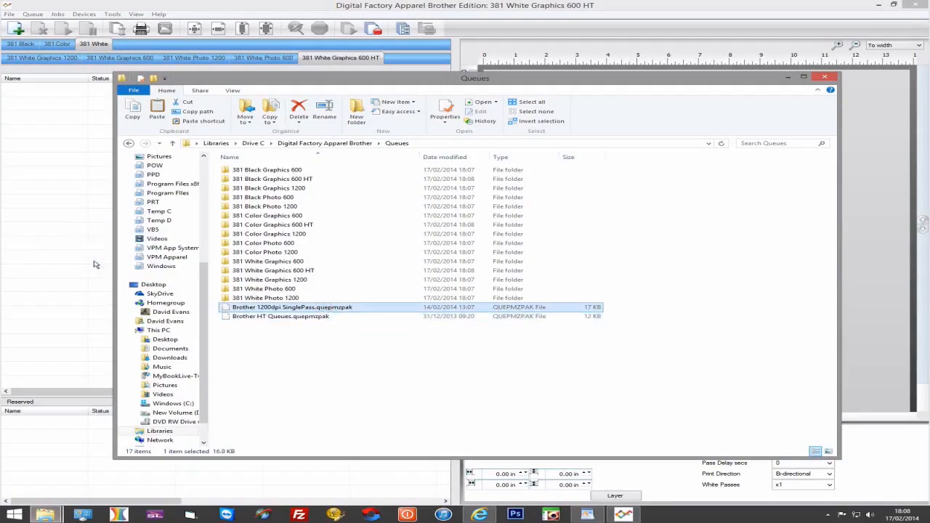
left_click_drag(324, 308, 96, 264)
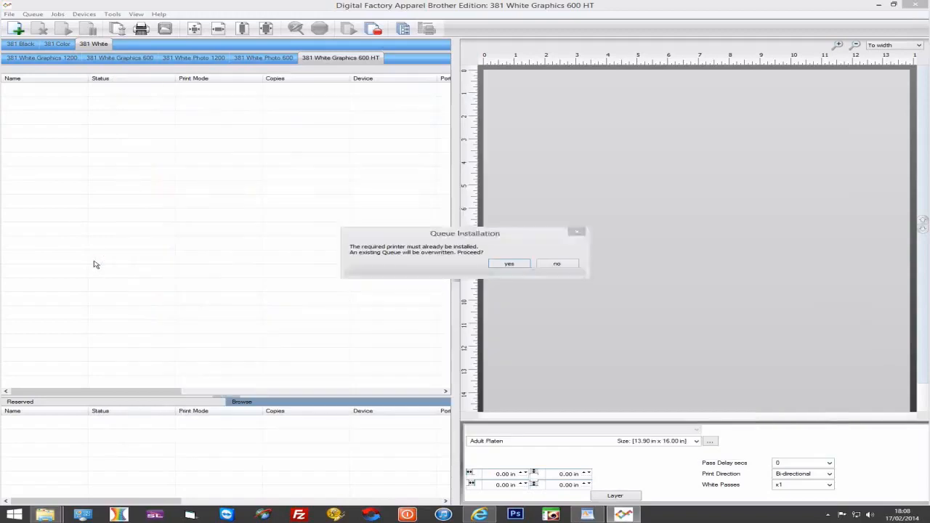
left_click(494, 265)
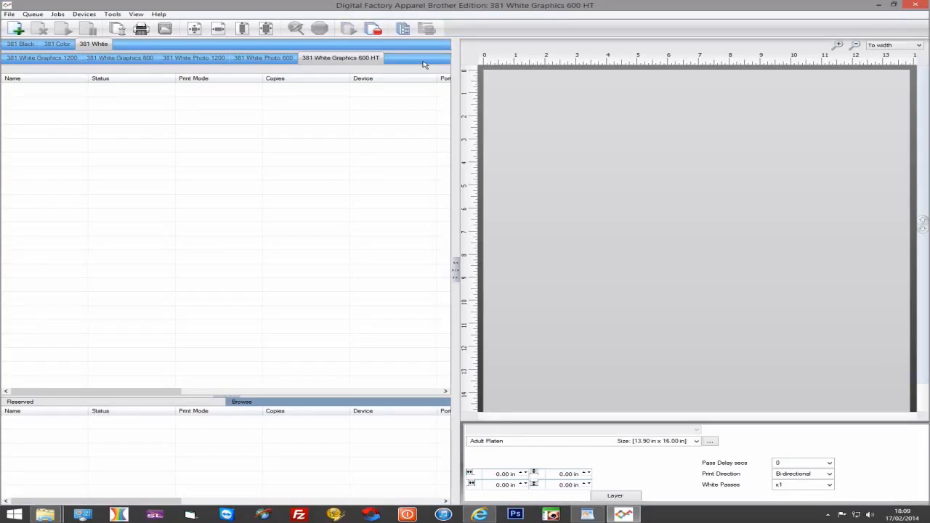
- Check the 381 Color and 381 Black groups for the Photo and Graphics SinglePass 1200 queues
left_click(58, 45)
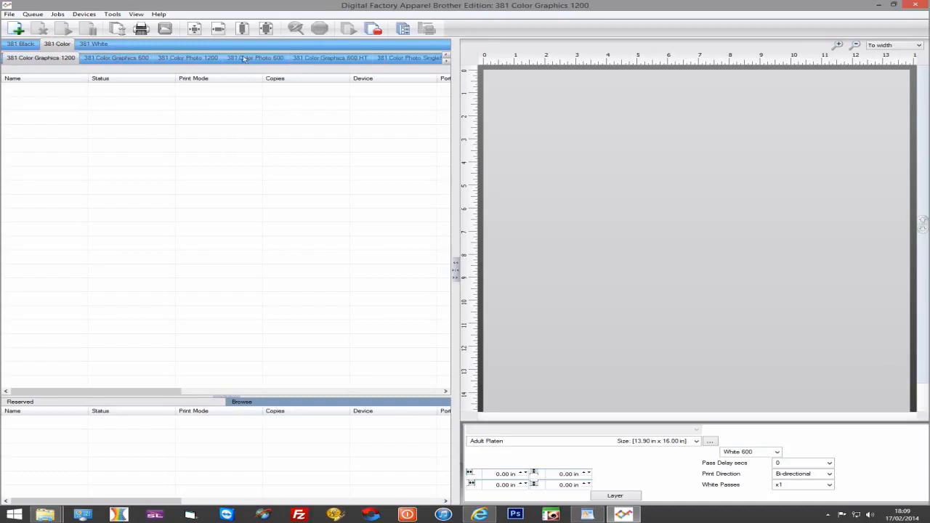
left_click(444, 61)
left_click(444, 61)
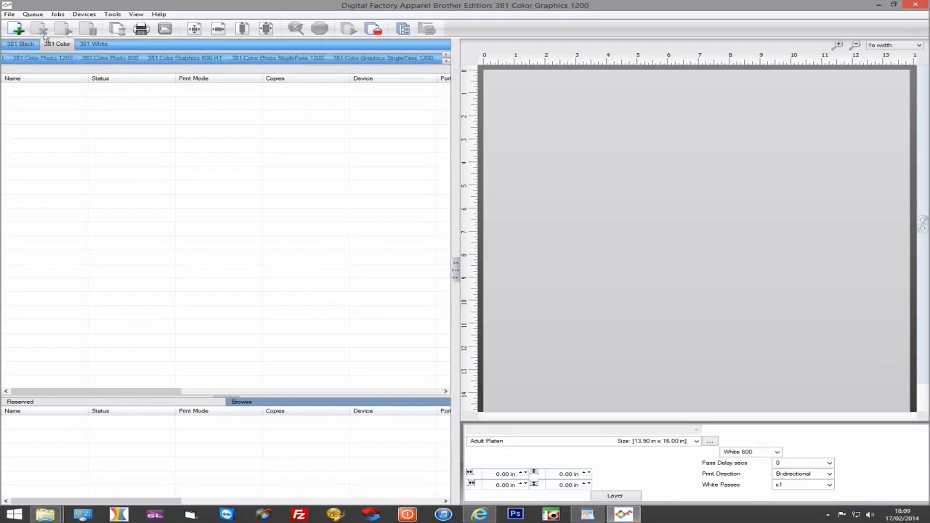
left_click(22, 45)
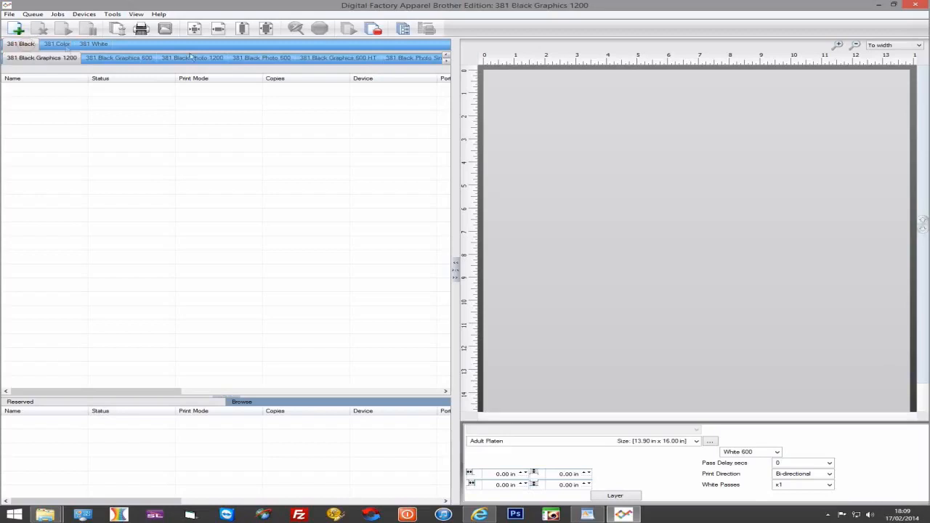
left_click(446, 61)
left_click(446, 61)
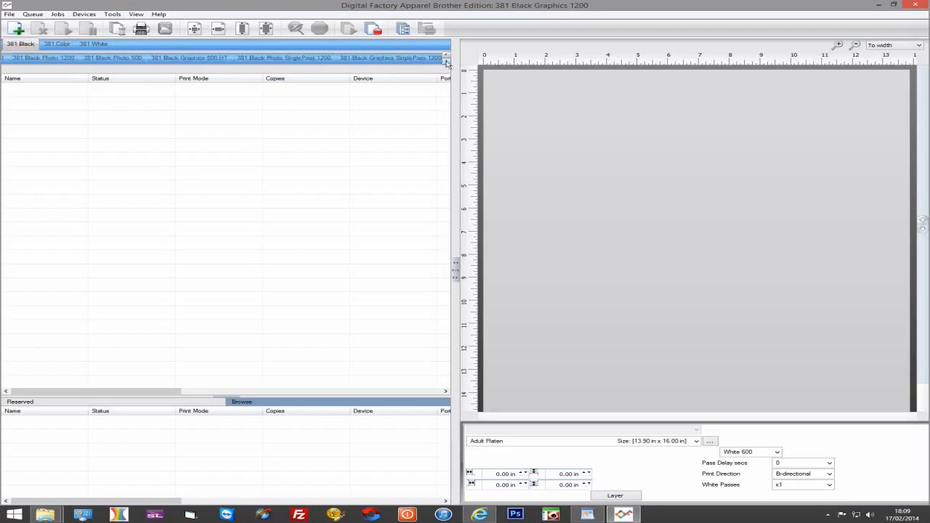